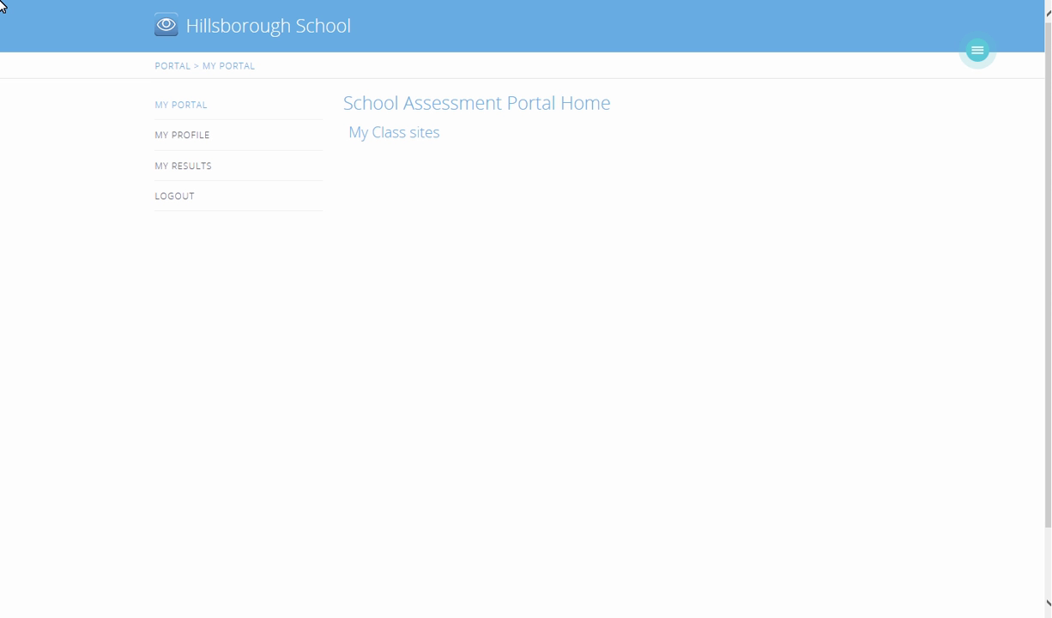
# - Go through the admin menu and Portal Administration to the Manage users list
pyautogui.press('Tab')
pyautogui.press('Tab')
pyautogui.press('Tab')
pyautogui.click(977, 52)
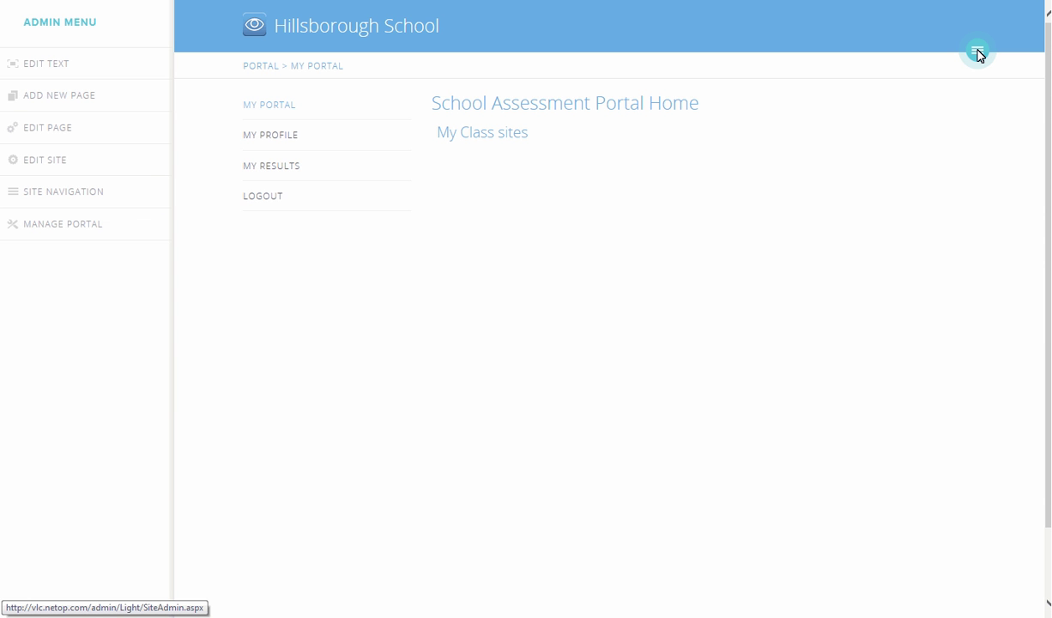
pyautogui.click(37, 225)
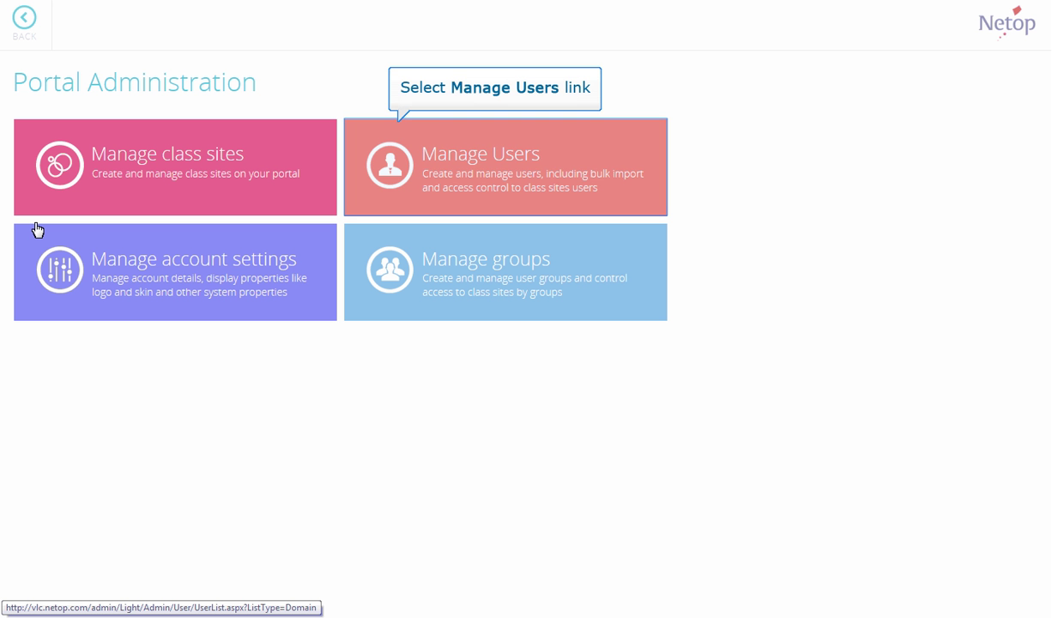
pyautogui.click(383, 166)
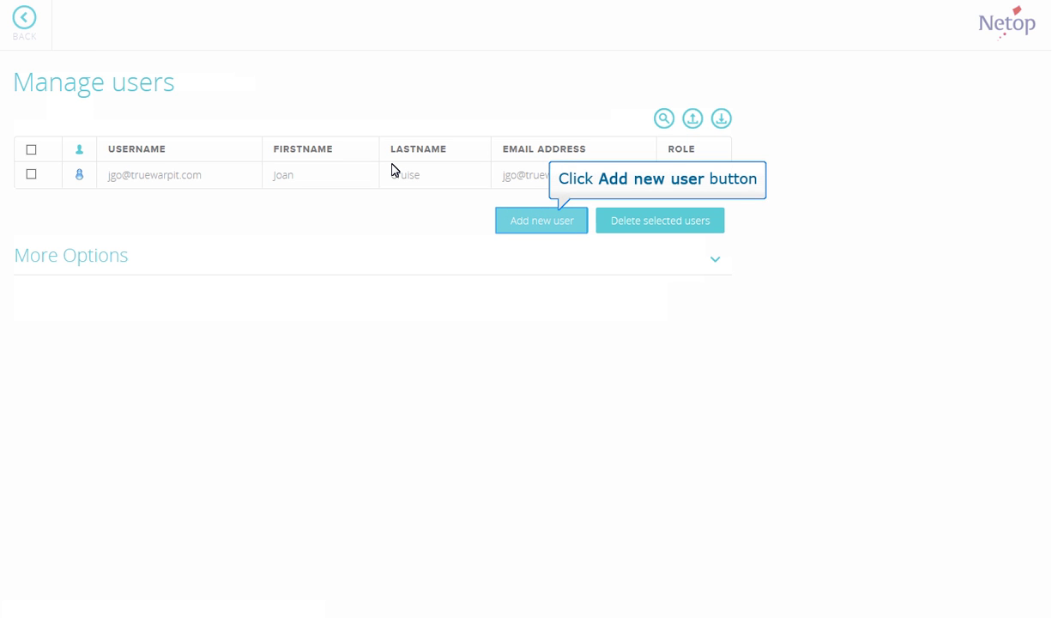
# - Add a new user with the Student role and save the account
pyautogui.click(541, 222)
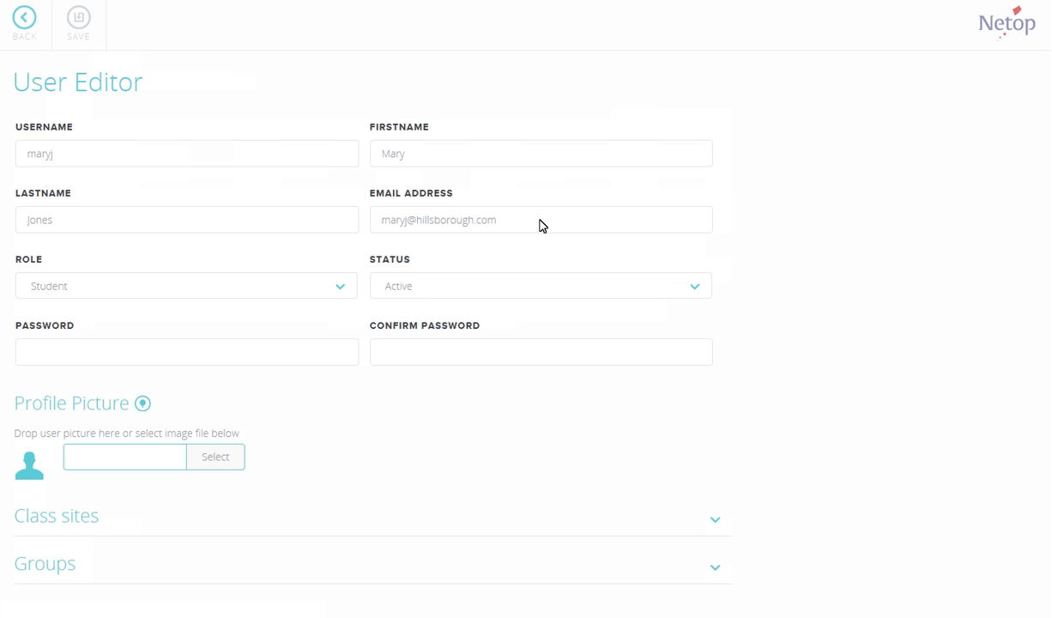
pyautogui.click(340, 288)
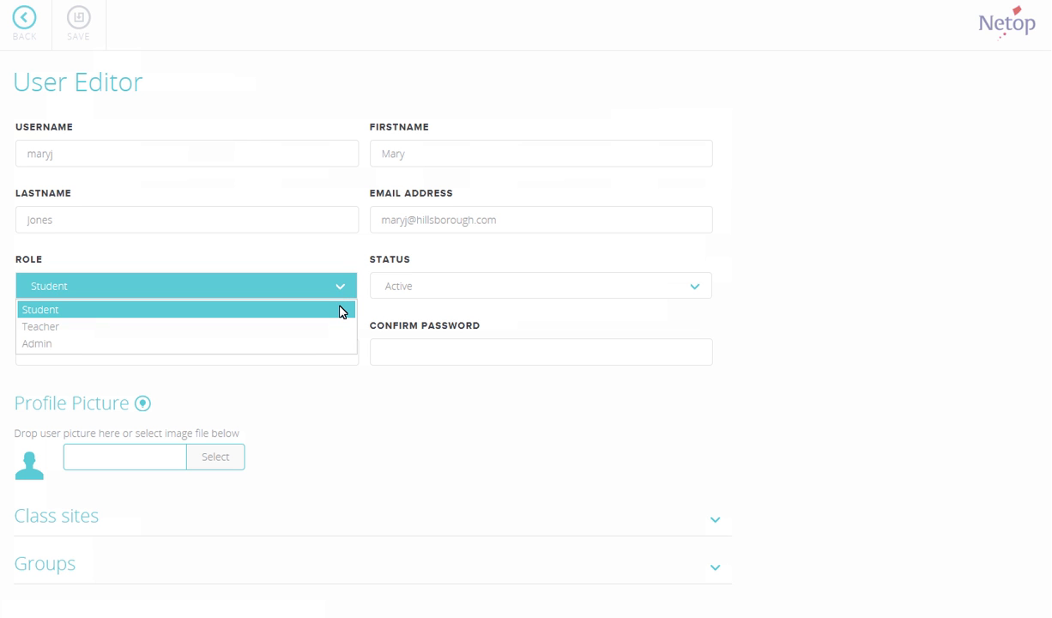
pyautogui.click(342, 311)
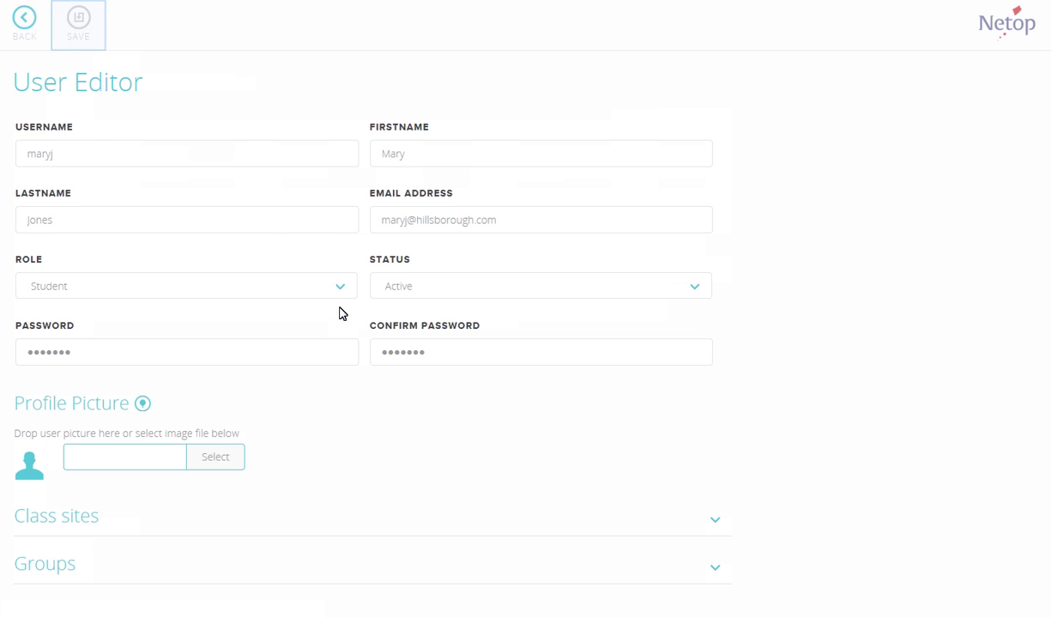
pyautogui.click(77, 22)
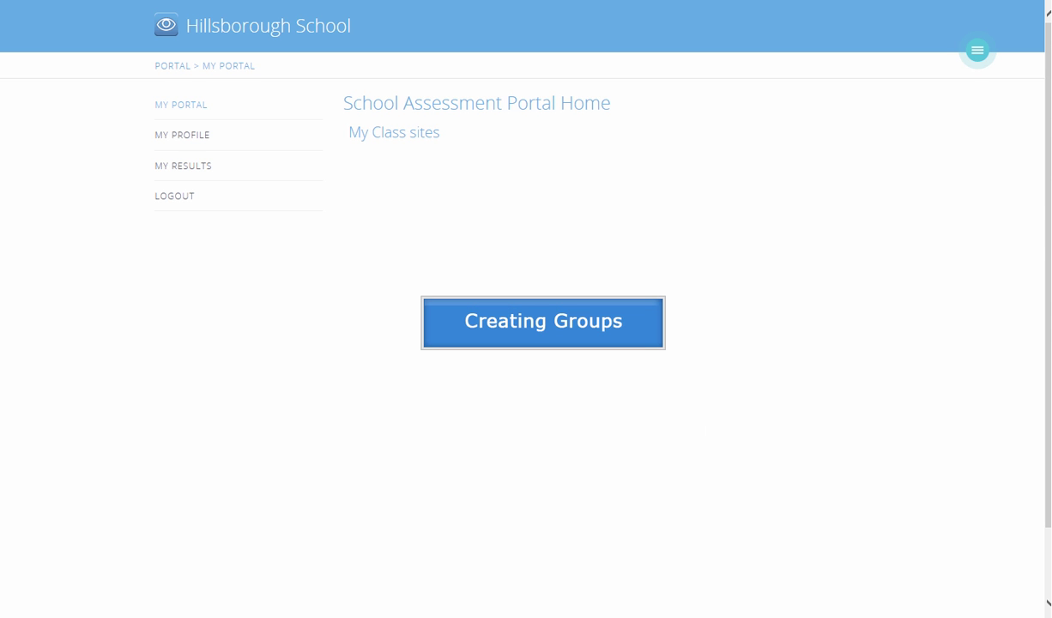
# - Go through Portal Administration to the empty Groups page
pyautogui.moveTo(80, 24)
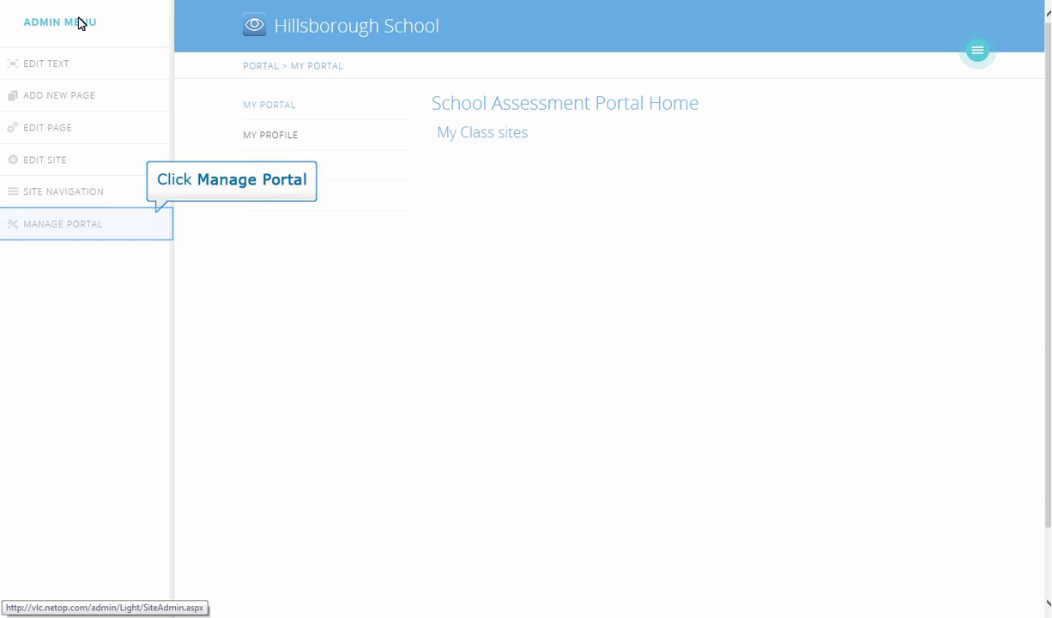
pyautogui.click(36, 227)
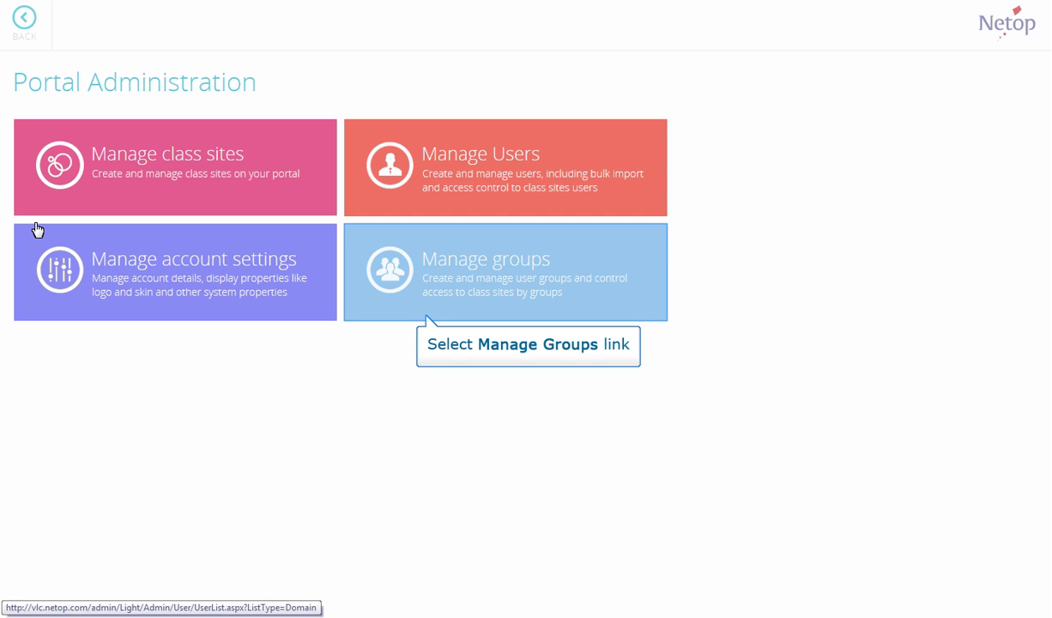
pyautogui.click(391, 273)
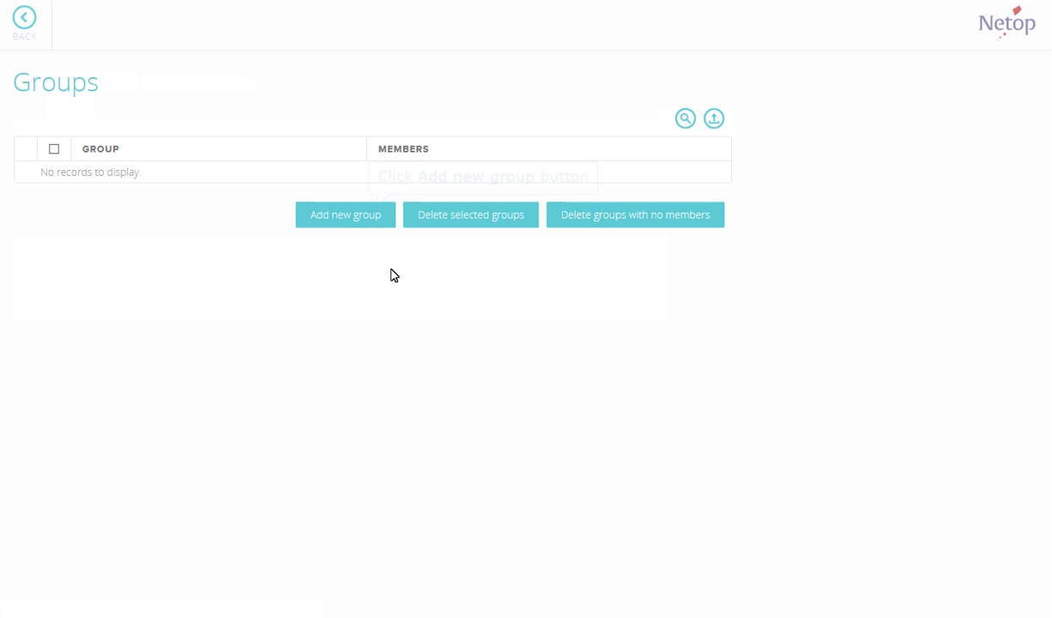
# - Create the '5th grade' group and add the five selected users to it
pyautogui.click(348, 220)
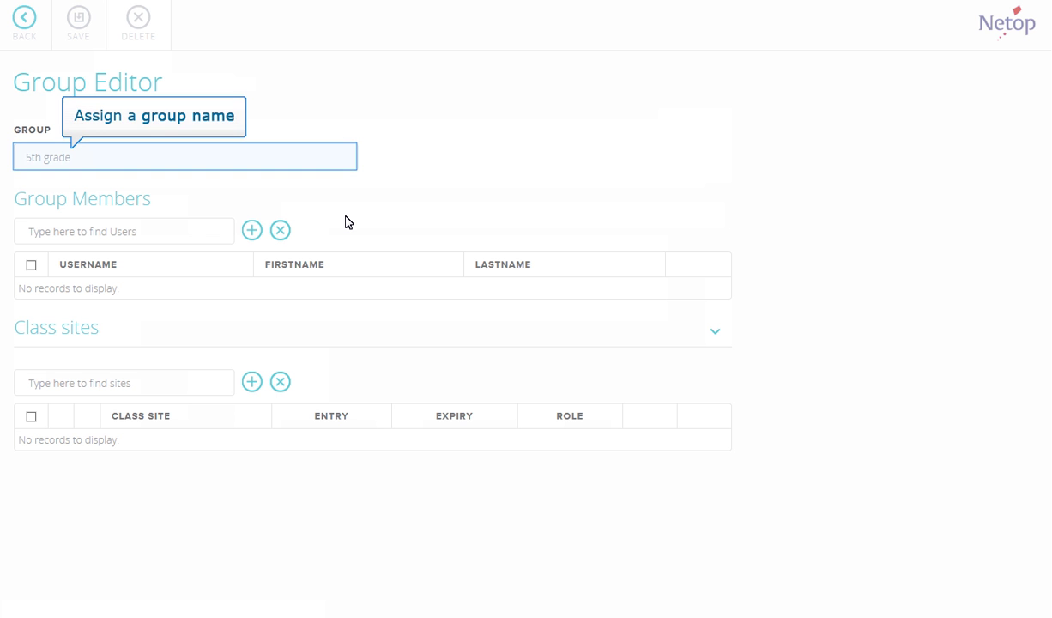
pyautogui.click(251, 230)
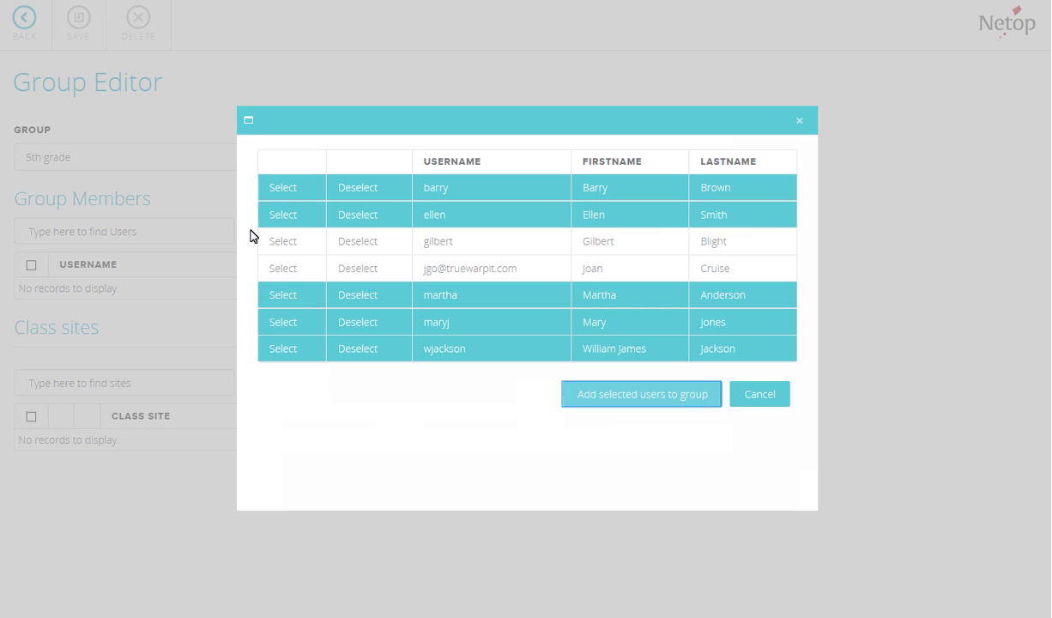
pyautogui.click(648, 397)
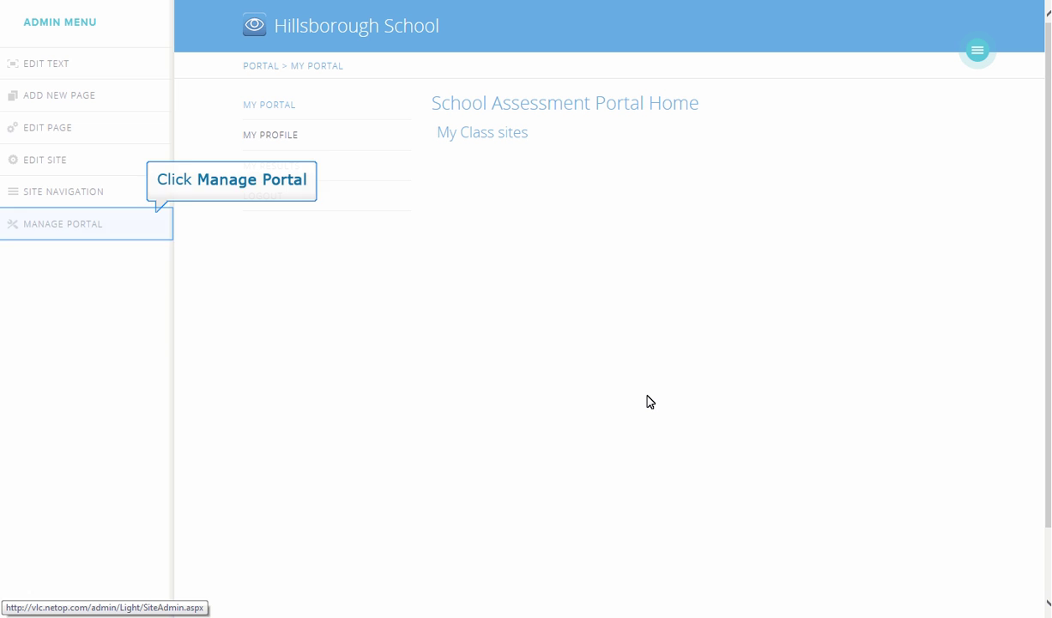
# - Go through Portal Administration to the list of class sites
pyautogui.click(35, 222)
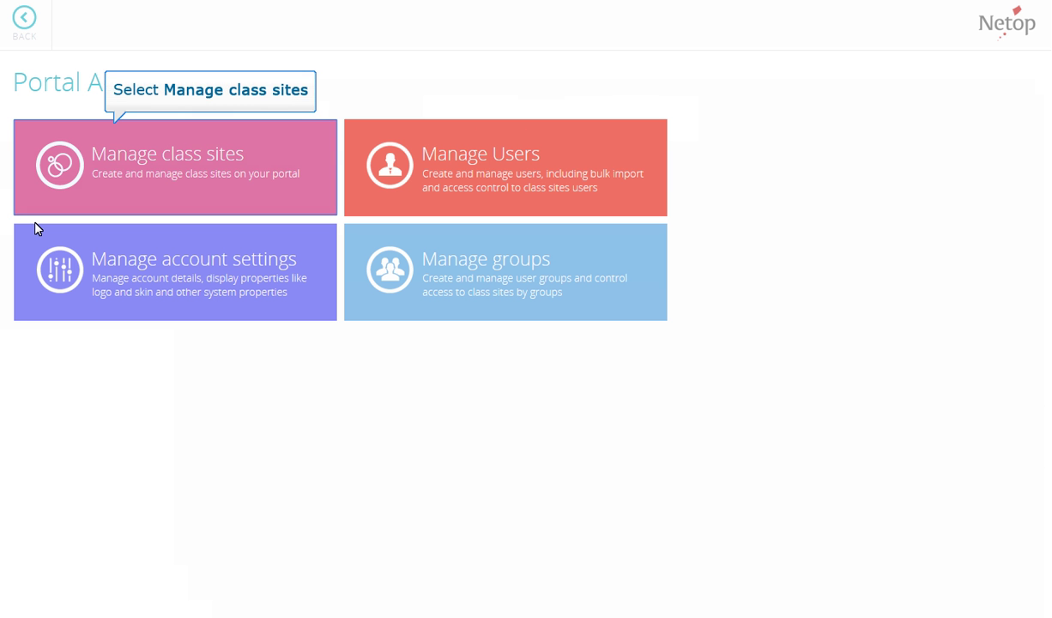
pyautogui.click(58, 169)
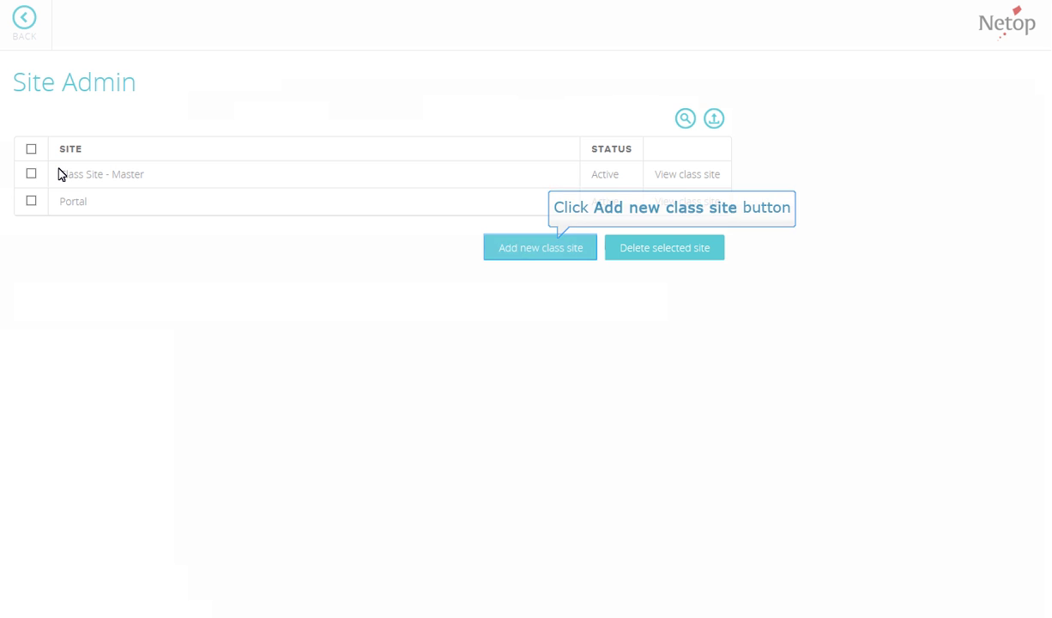
# - Add and save the 'Science 5th grade' class site, then view its home page
pyautogui.click(544, 248)
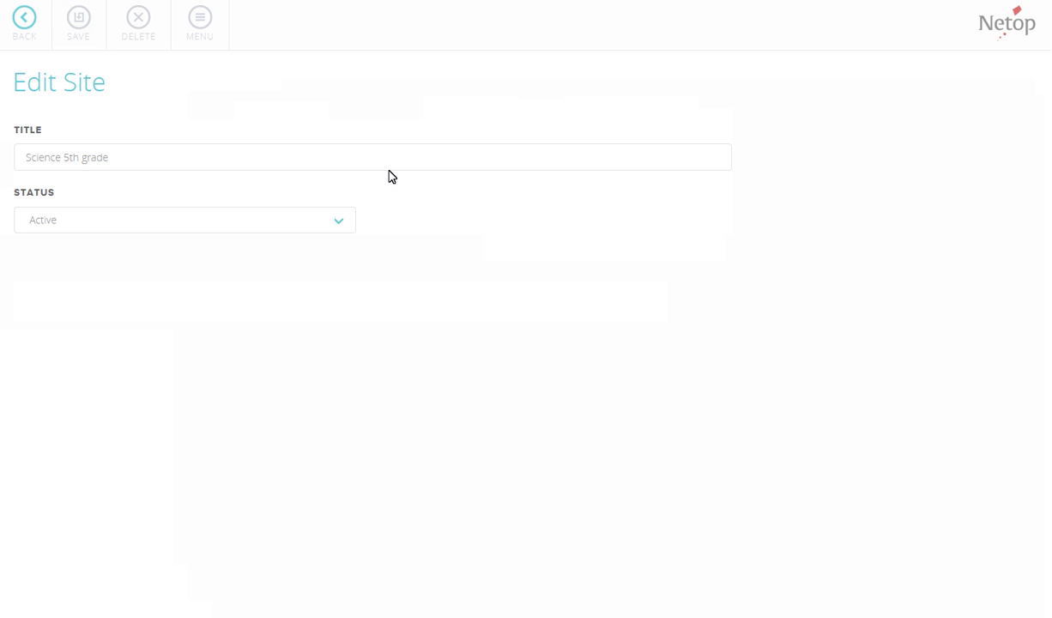
pyautogui.click(78, 24)
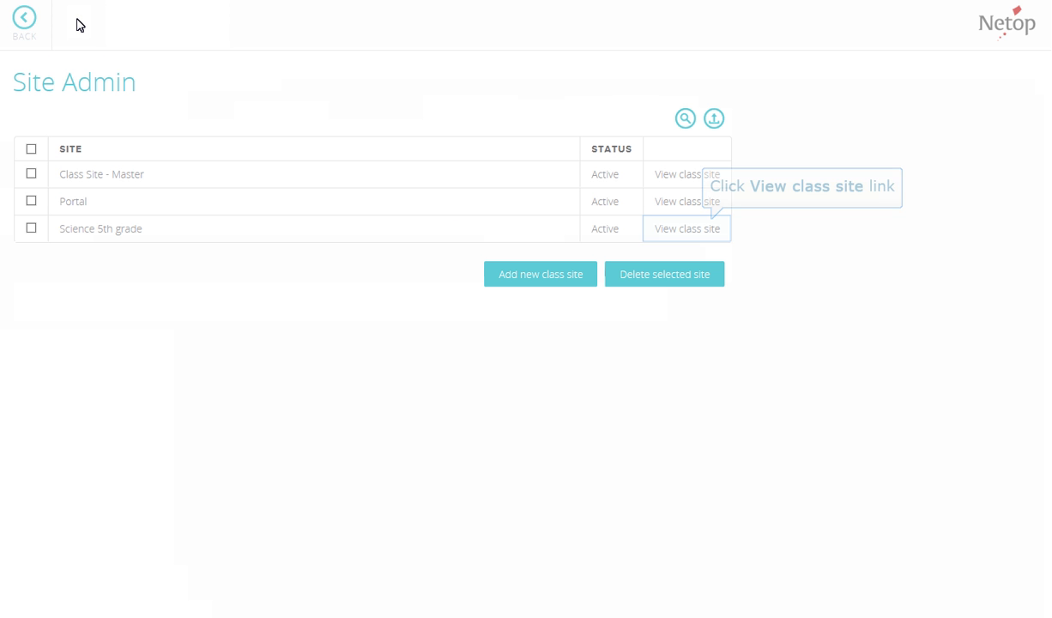
pyautogui.click(687, 229)
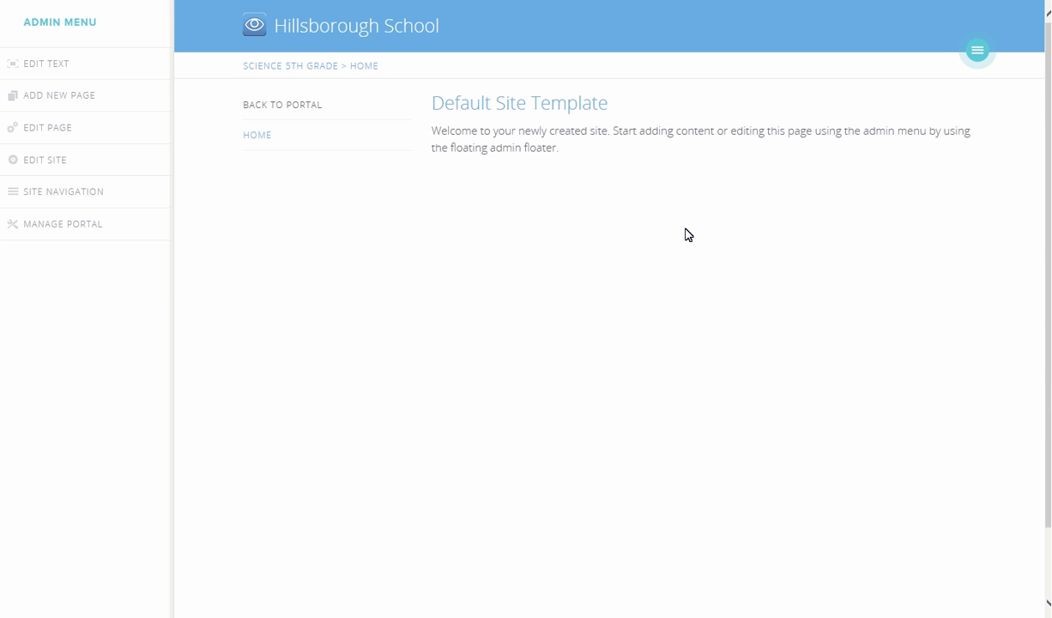
# - Add the 5th grade group to the Science 5th grade site's Site Groups
pyautogui.click(60, 225)
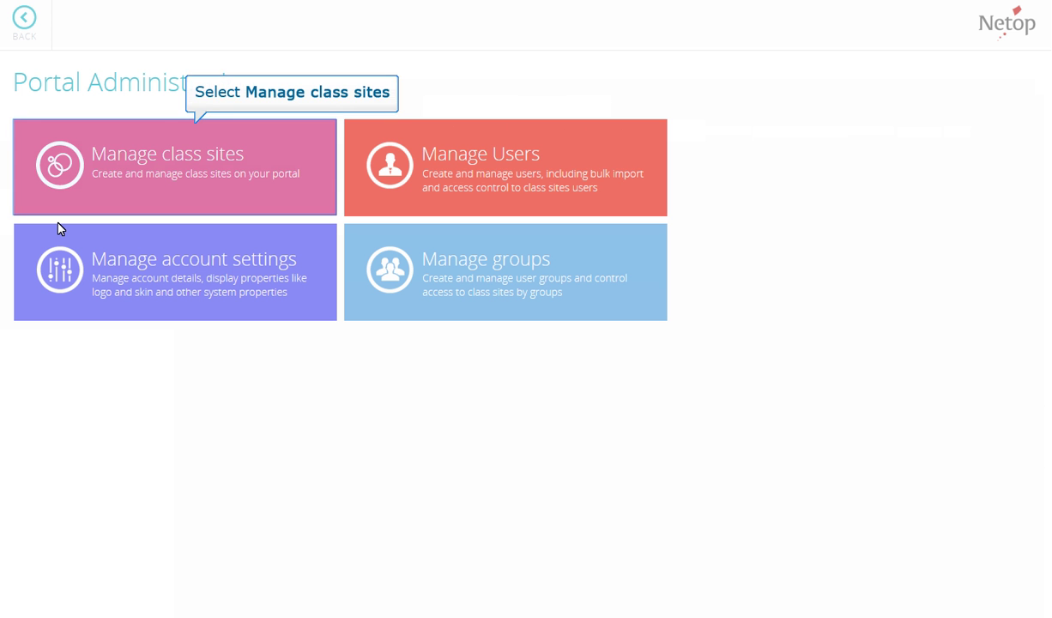
pyautogui.click(60, 166)
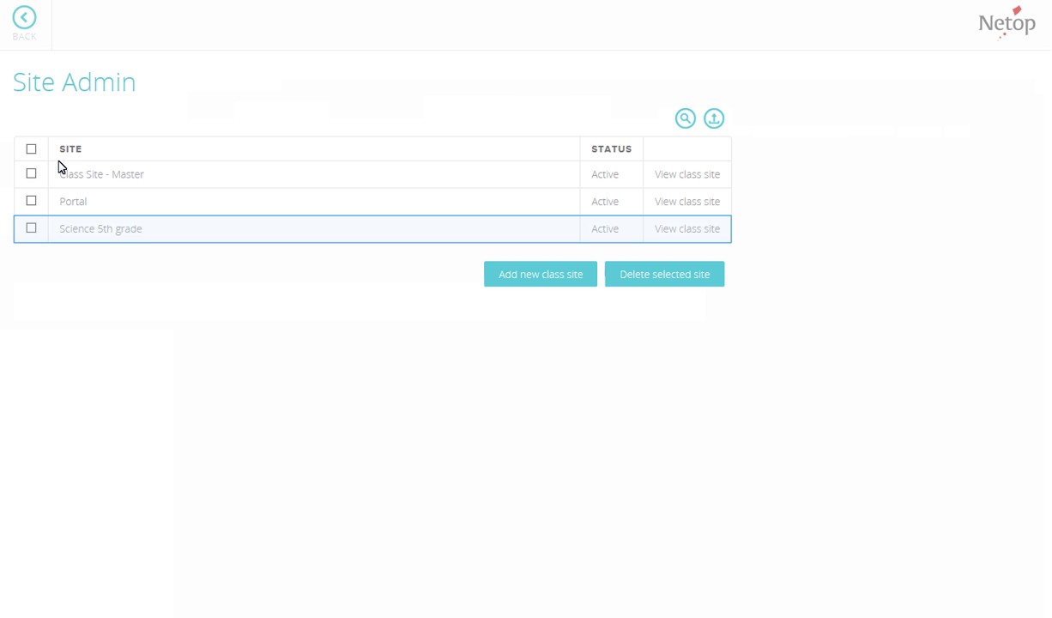
pyautogui.click(113, 232)
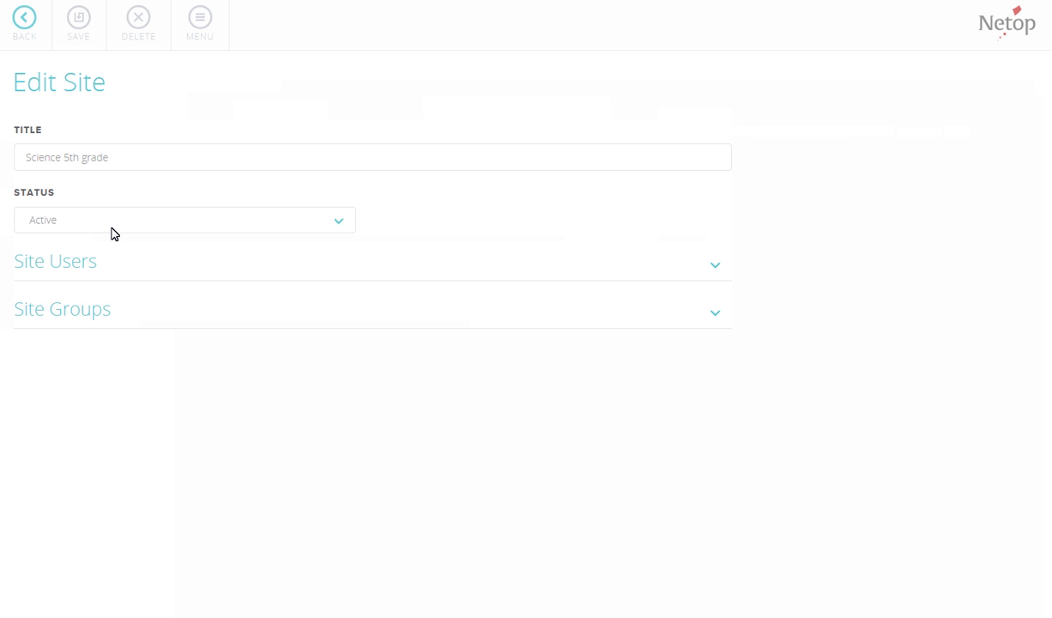
pyautogui.click(716, 315)
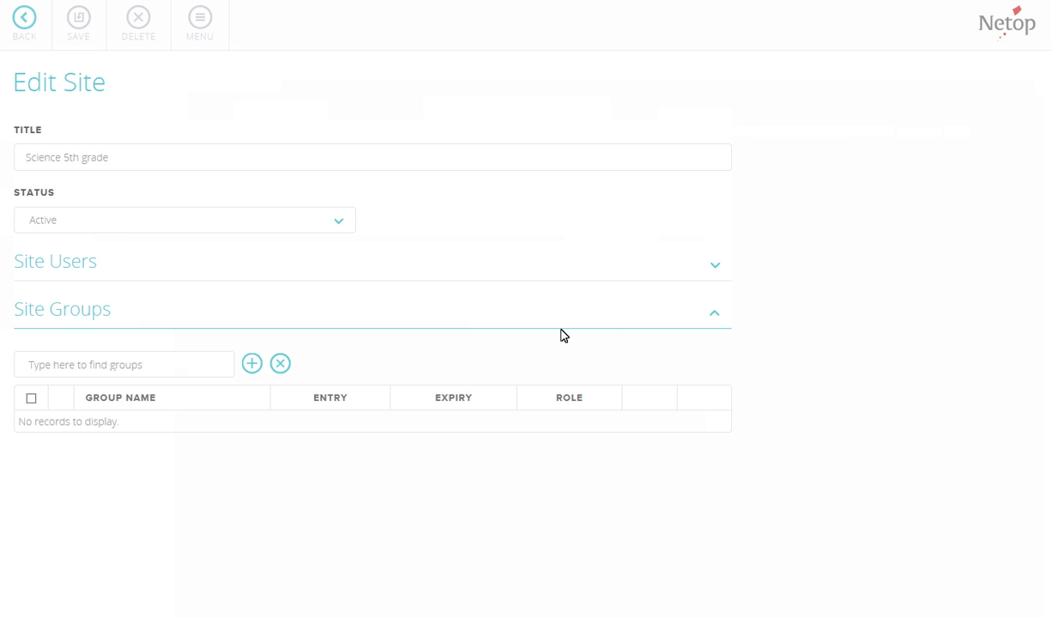
pyautogui.click(252, 363)
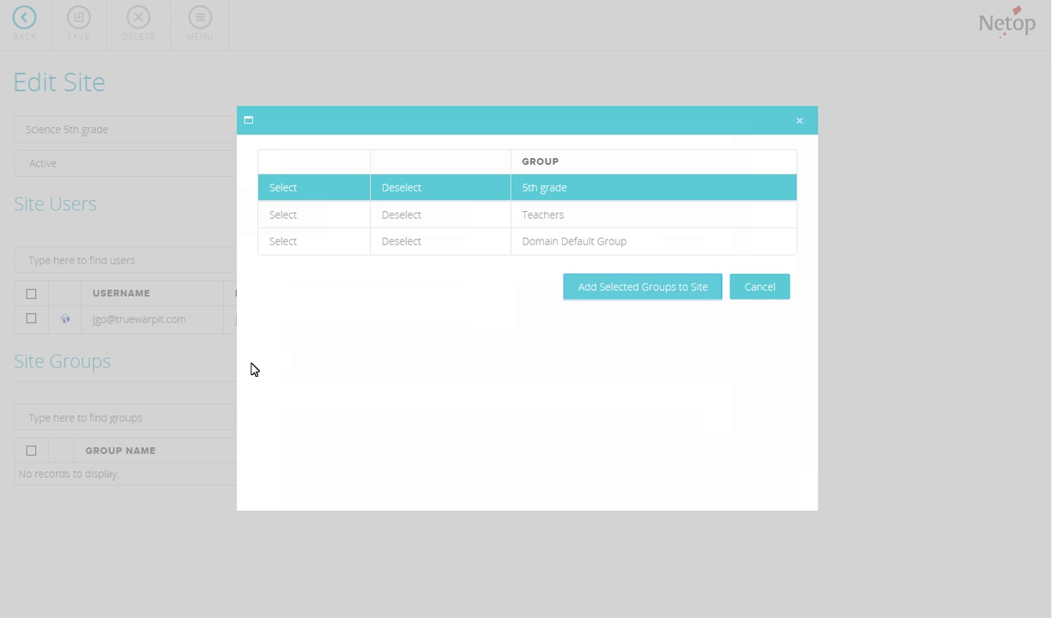
pyautogui.click(650, 292)
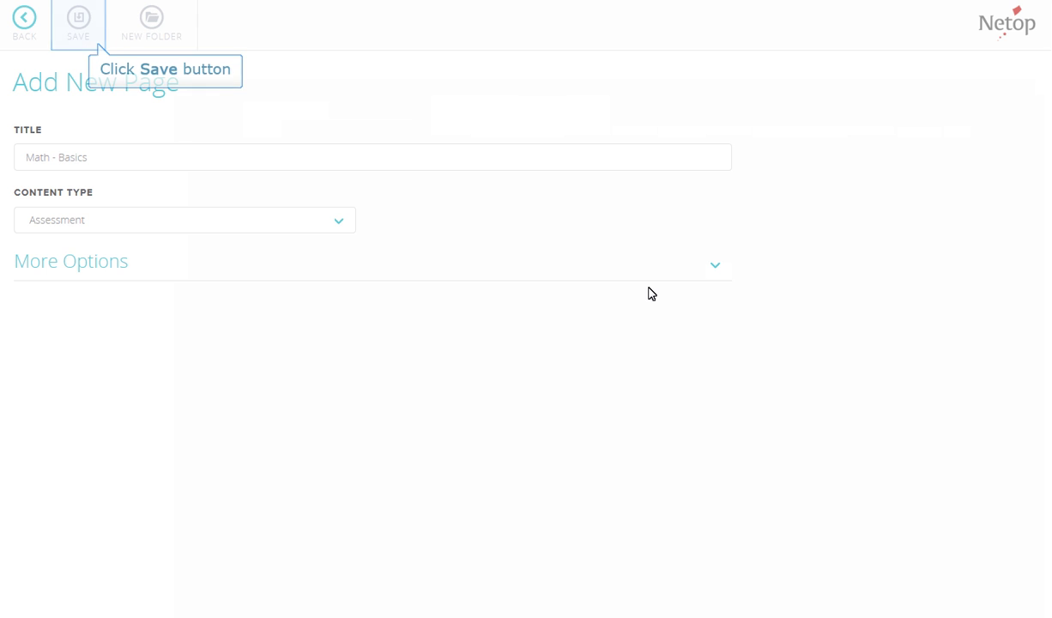
# - Save the new 'Math - Basics' assessment page
pyautogui.click(78, 21)
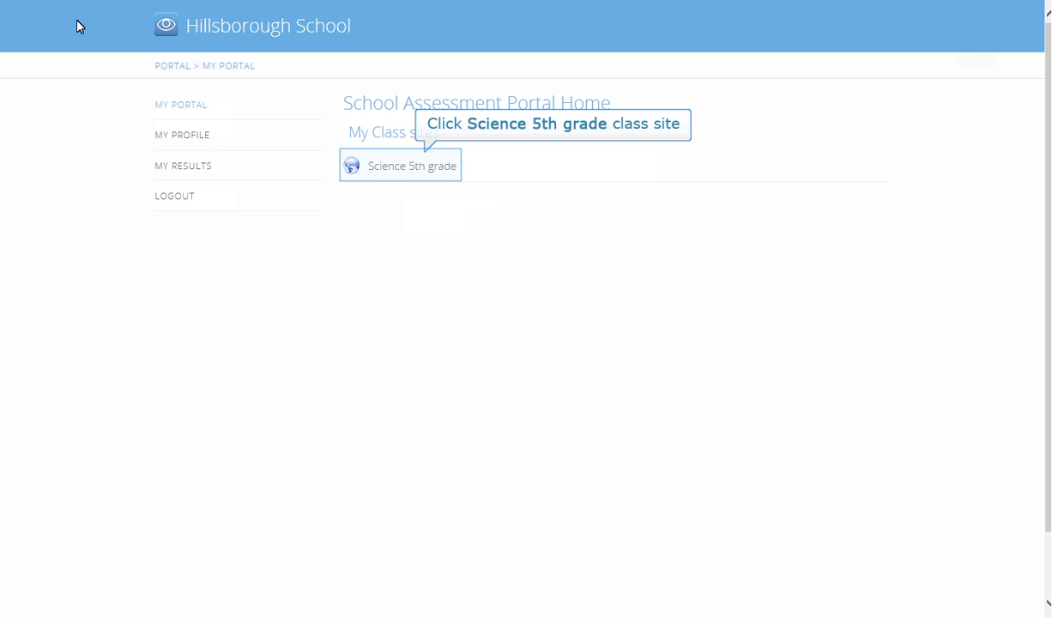
# - Open the Science 5th grade site's Math - Basics page and start the Math - Quiz
pyautogui.click(378, 164)
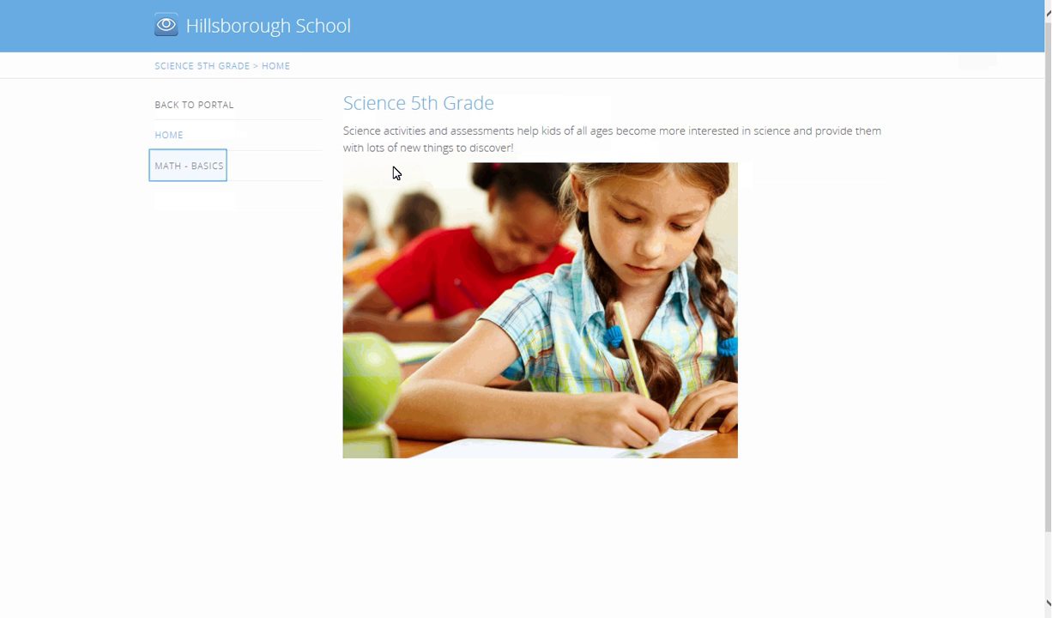
pyautogui.click(190, 167)
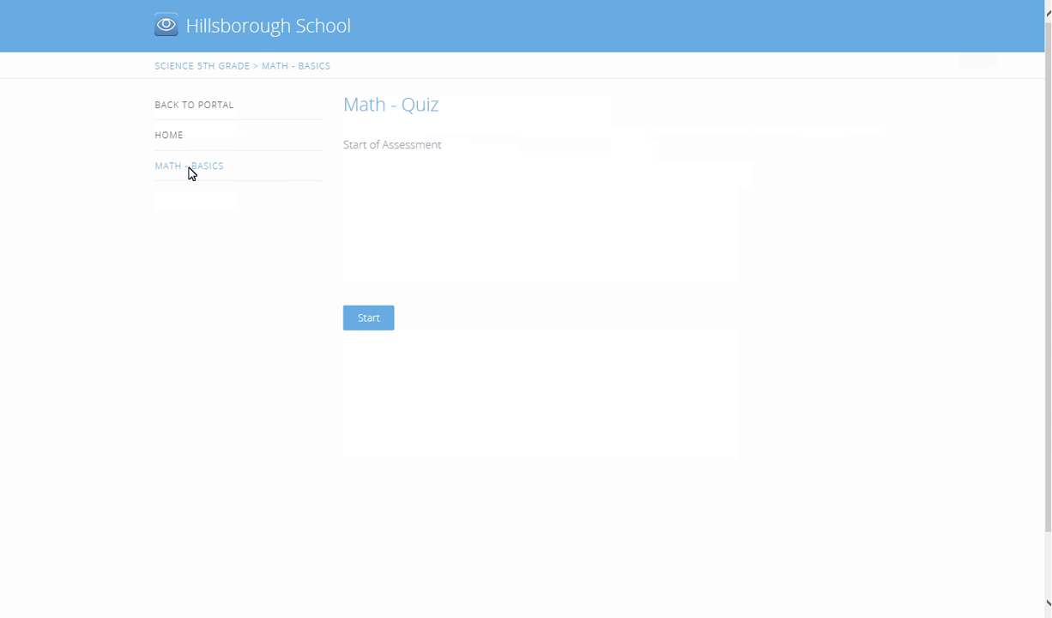
pyautogui.click(369, 318)
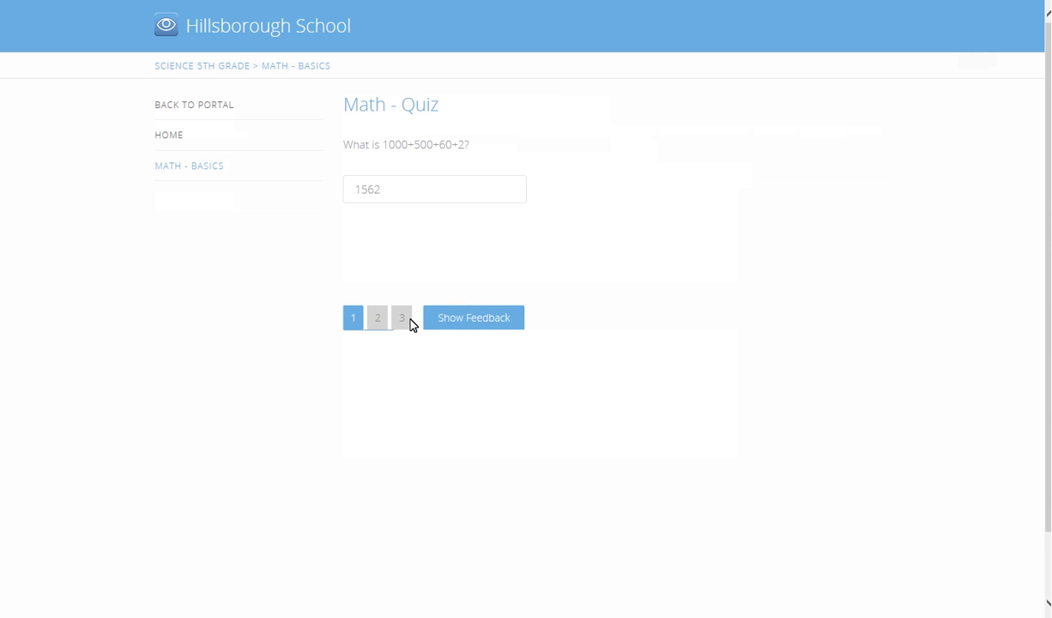
# - Answer and check all three questions, including 'Odd' and the integer ordering
pyautogui.click(474, 320)
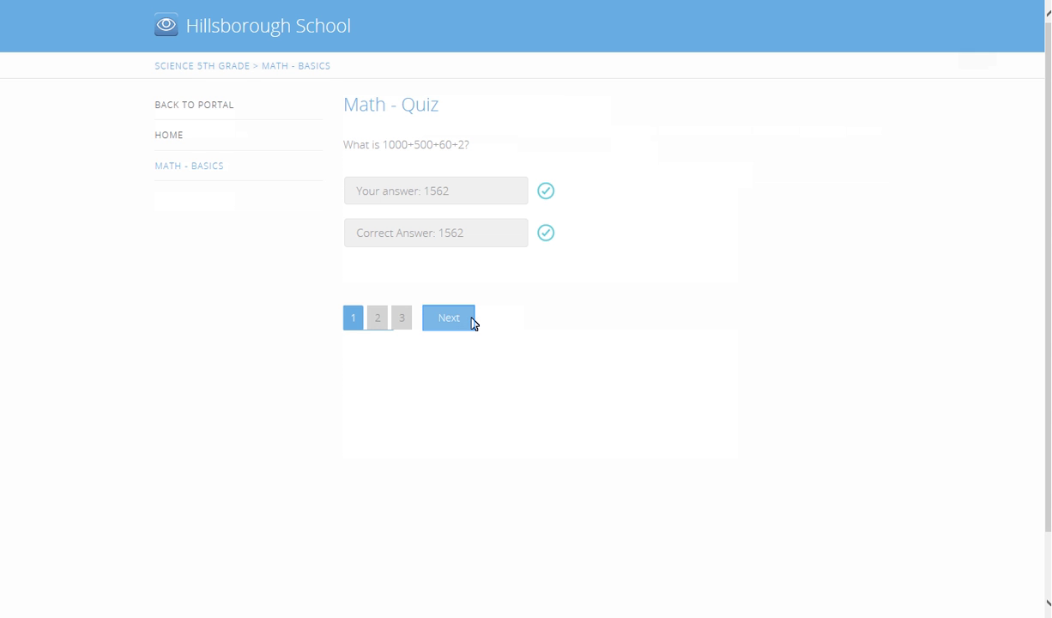
pyautogui.click(449, 320)
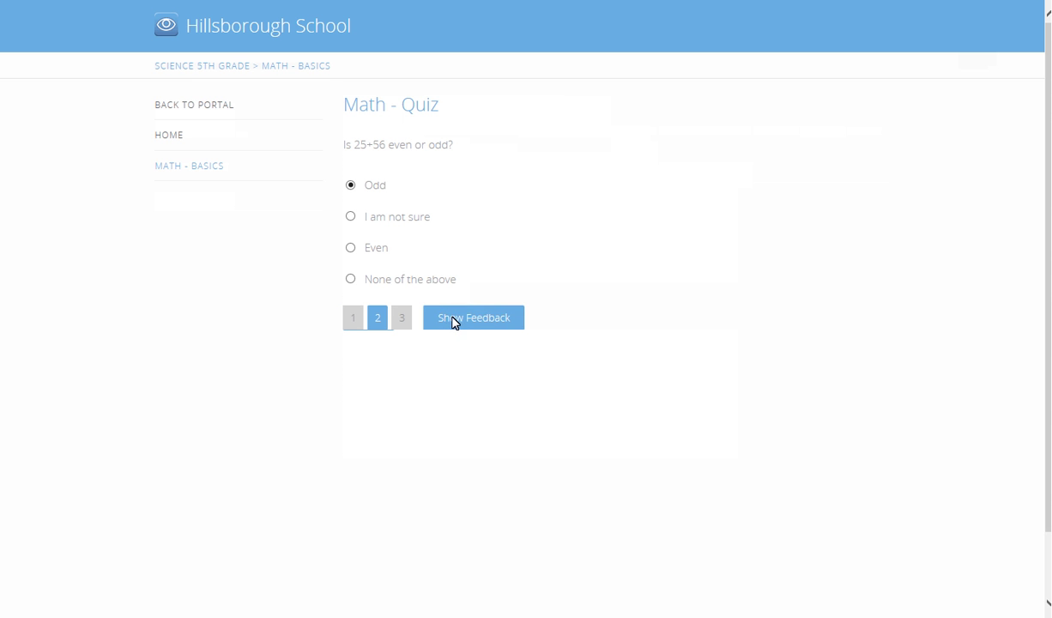
pyautogui.click(459, 322)
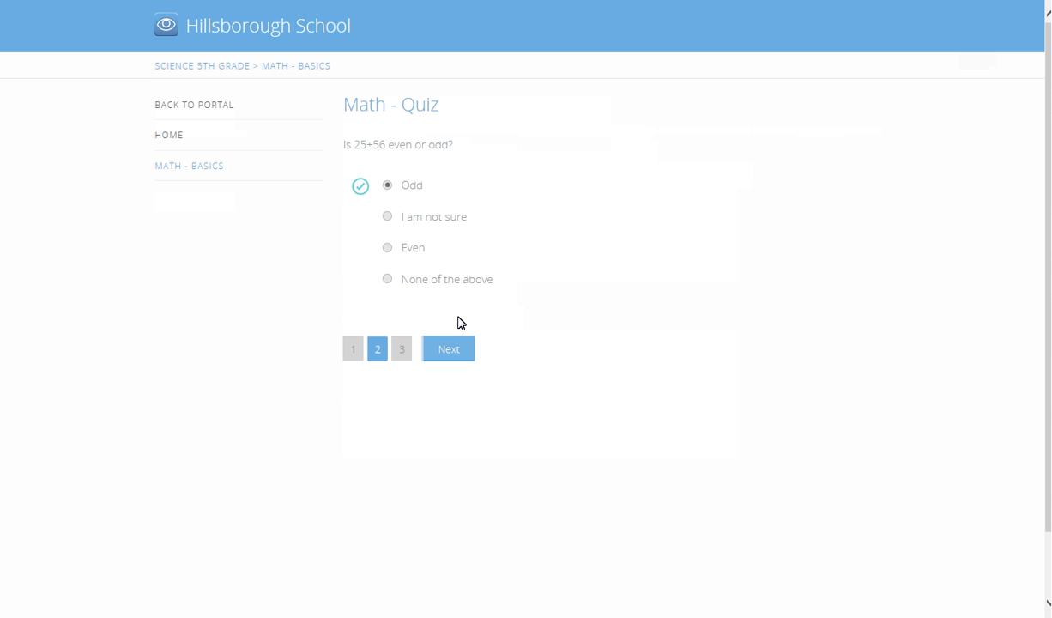
pyautogui.click(448, 350)
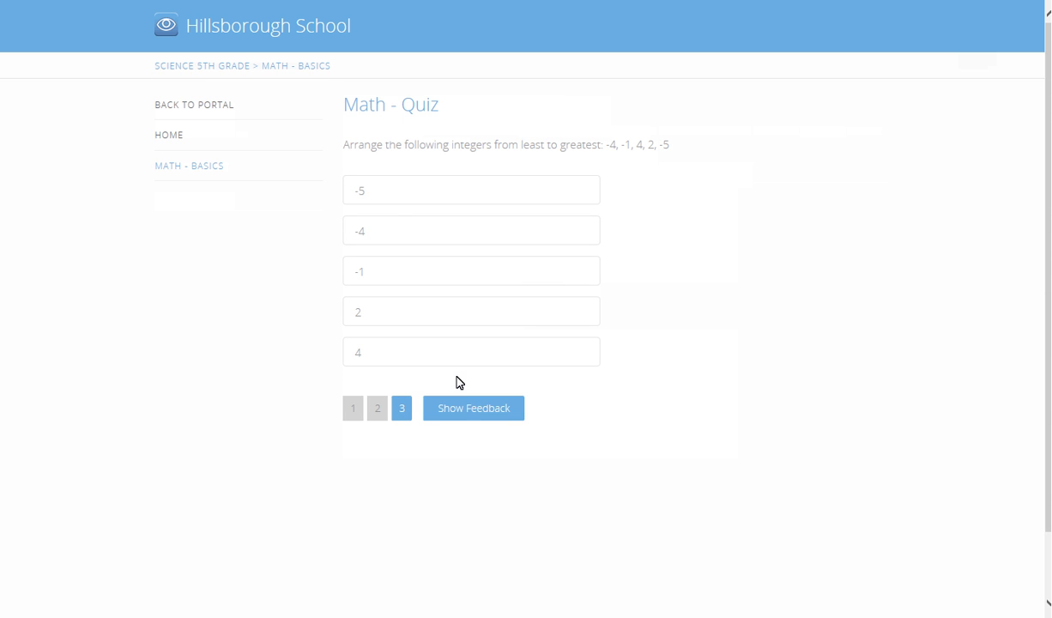
pyautogui.click(470, 414)
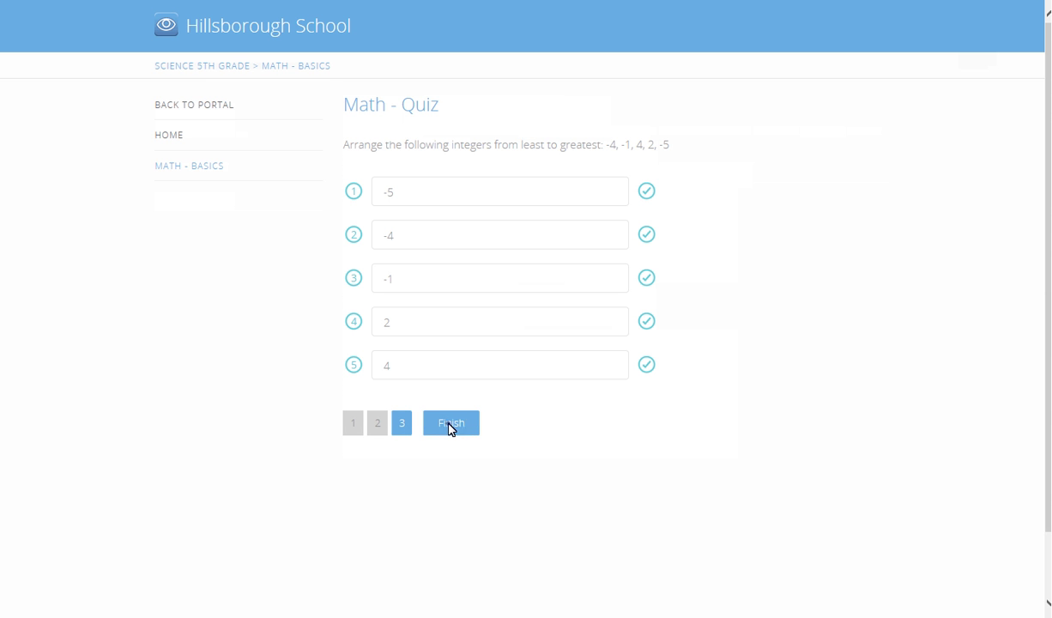
# - Finish the Math - Quiz and review the results table showing all three answers Correct
pyautogui.click(451, 424)
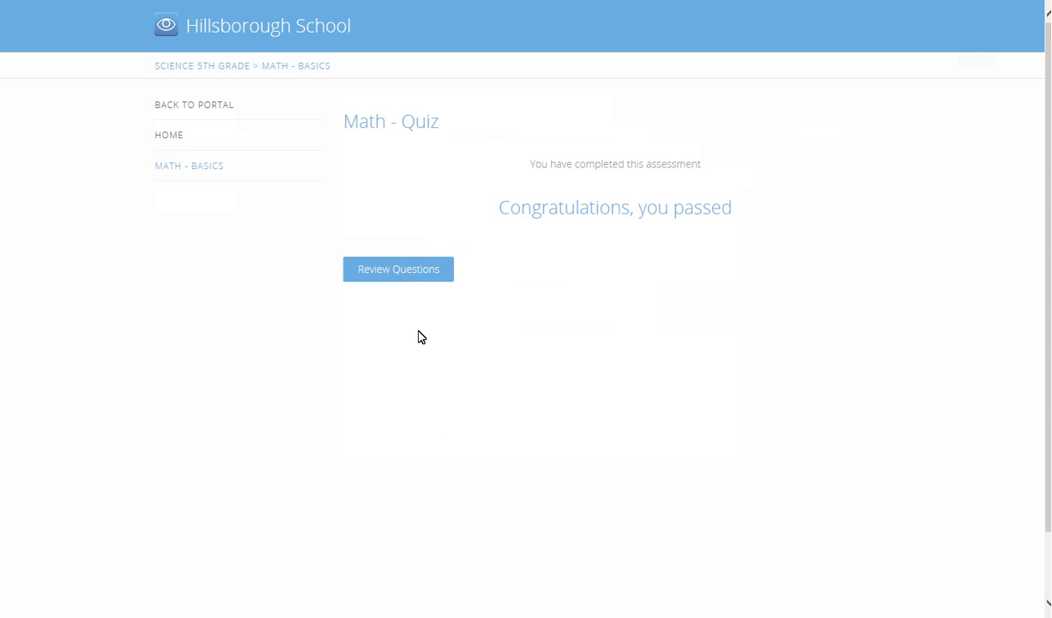
pyautogui.click(399, 271)
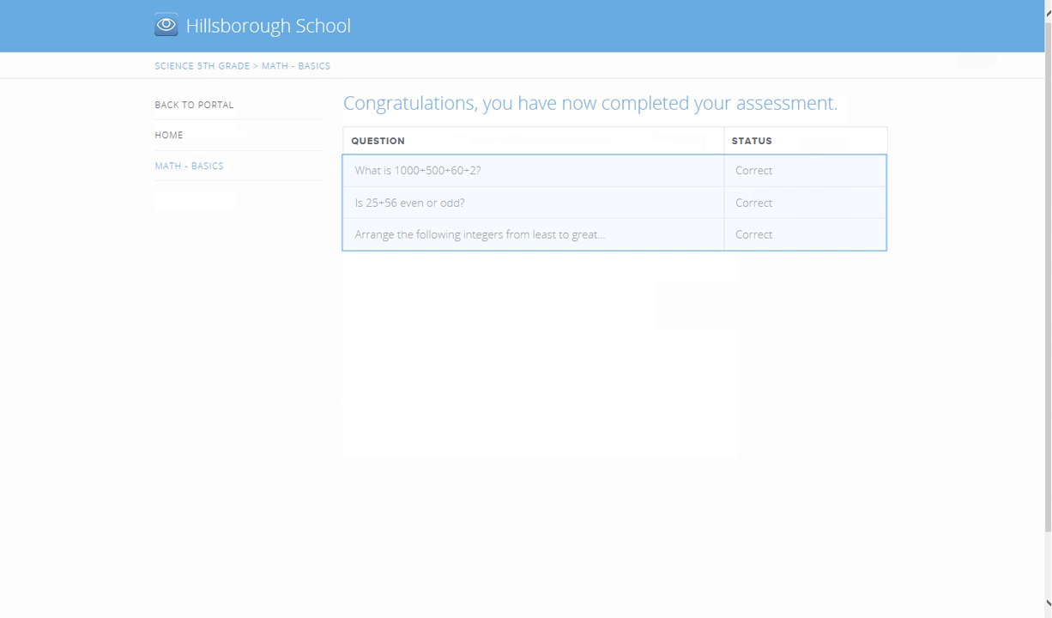